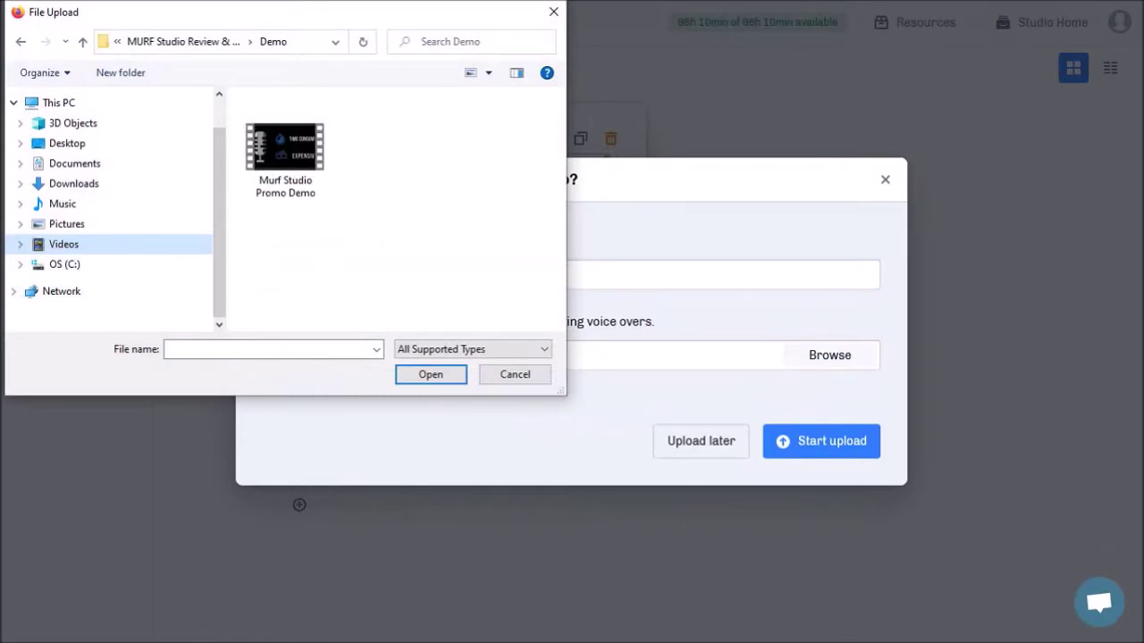
Select the Murf Studio Promo Demo video from the Demo folder for upload.
click(285, 152)
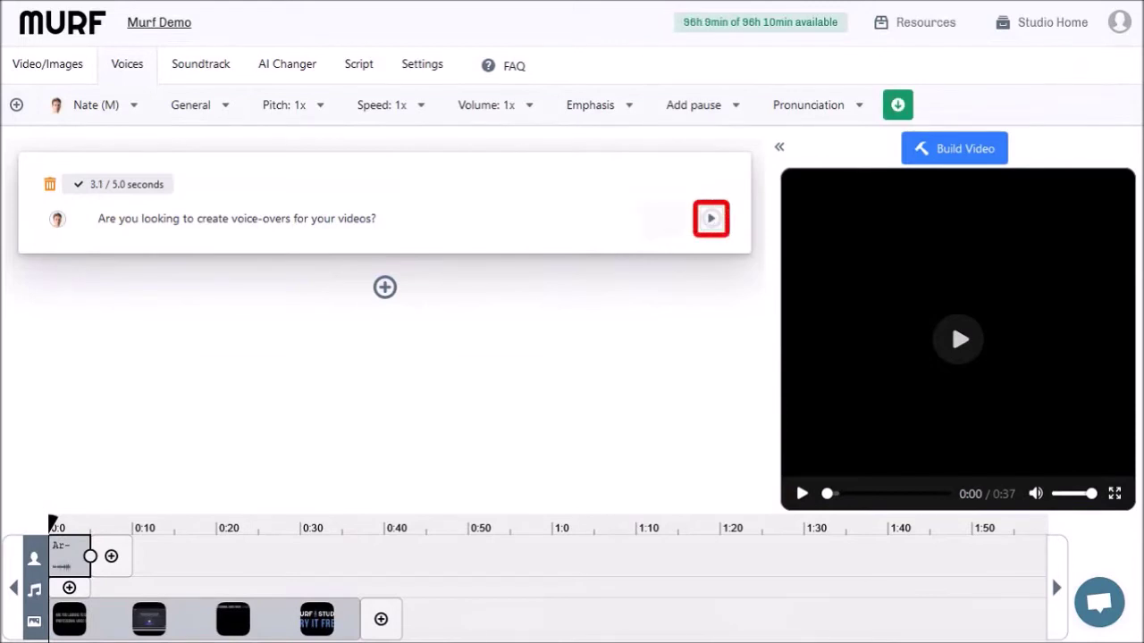
Preview Nate's first voiceover line with the video and set its clip to 4.9 seconds.
click(711, 220)
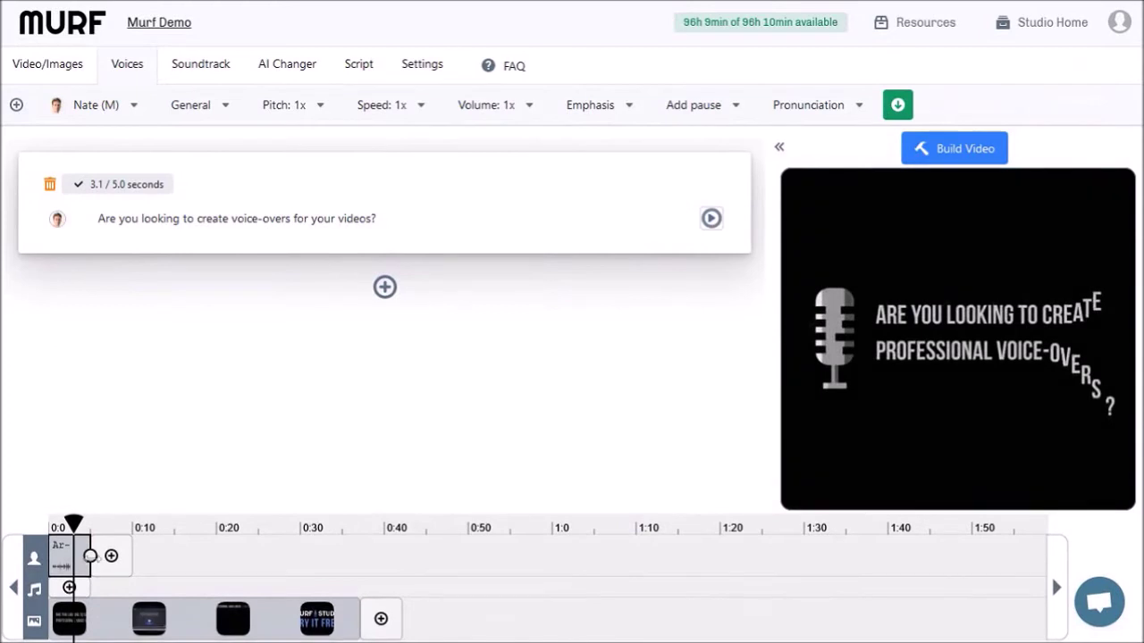
mouse_move(90, 556)
mouse_down()
mouse_move(111, 556)
mouse_move(89, 556)
mouse_up()
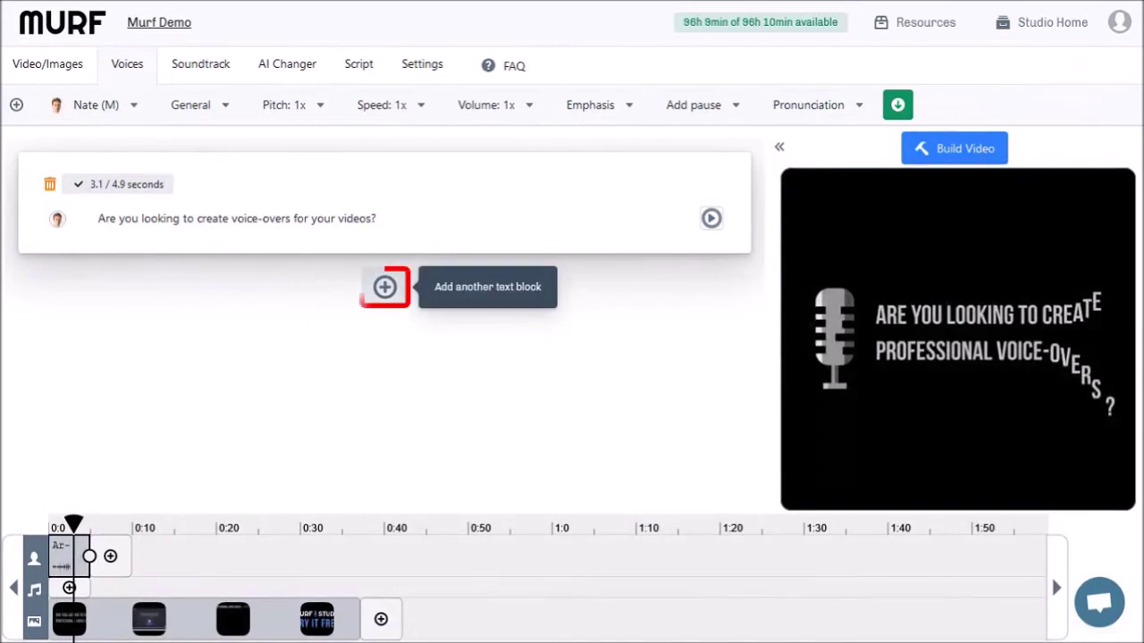
Add a second text block reading 'If so, you probably are already aware, that creating professional voice-overs can be'.
click(384, 286)
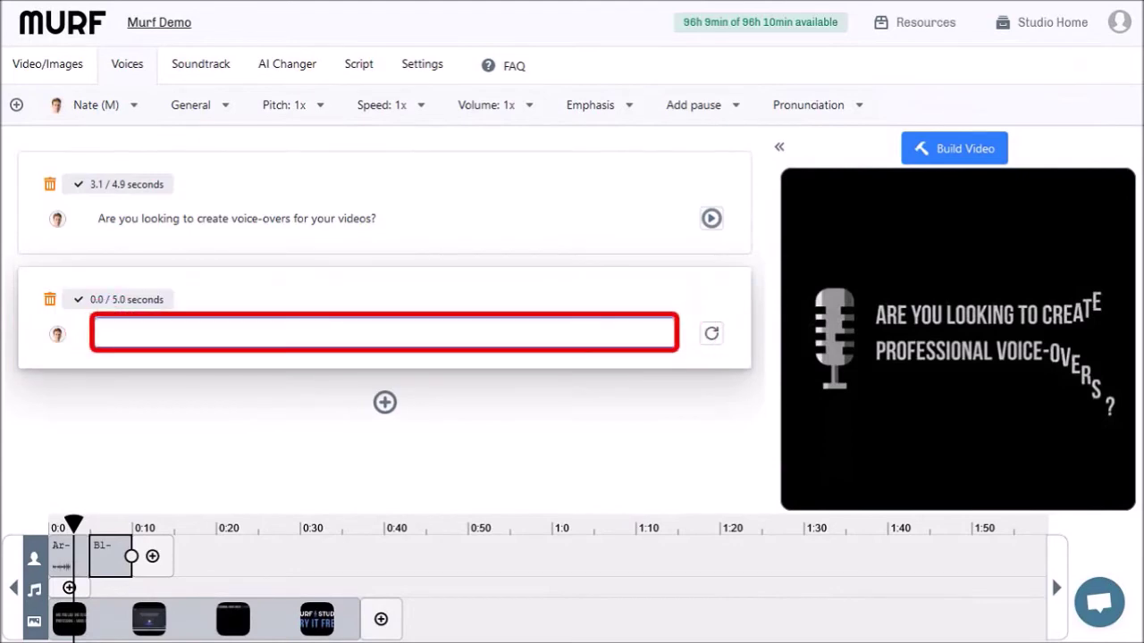
text(If so, you probably are already aware, that creating professional voice-overs can be time-consuming and expensive.)
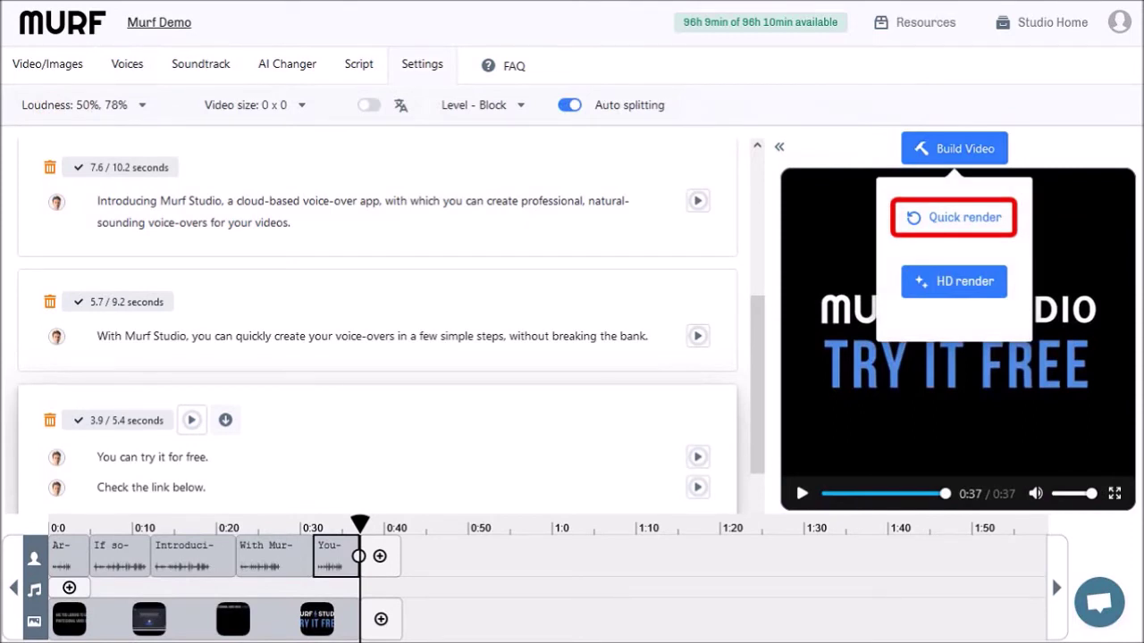
Quick-render the 37-second video, then start an HD render for download.
click(962, 221)
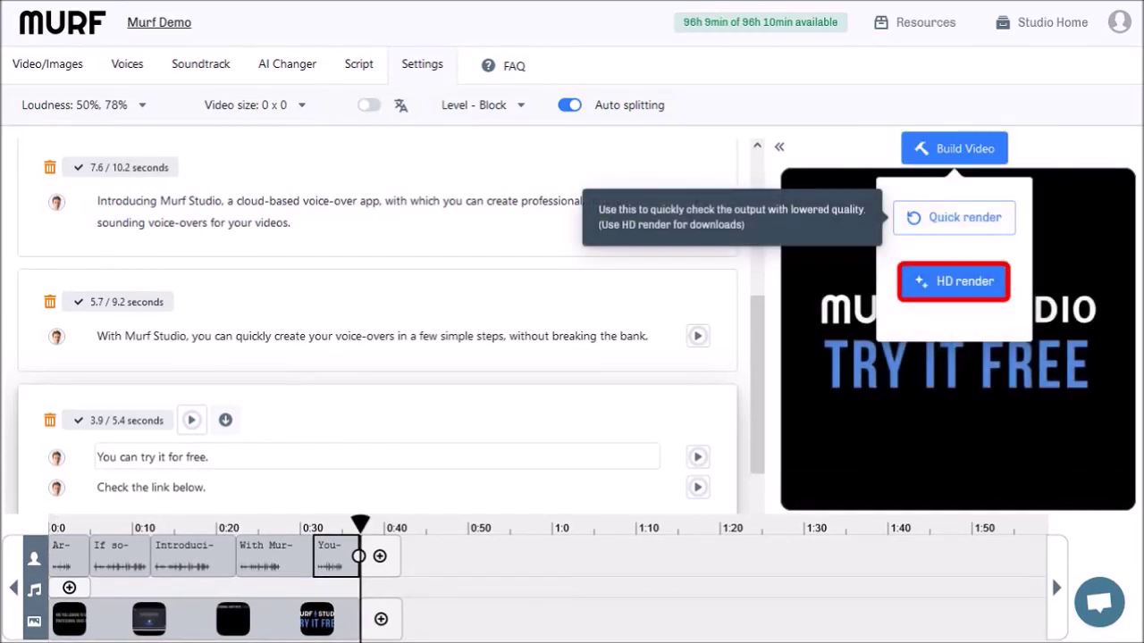
click(964, 292)
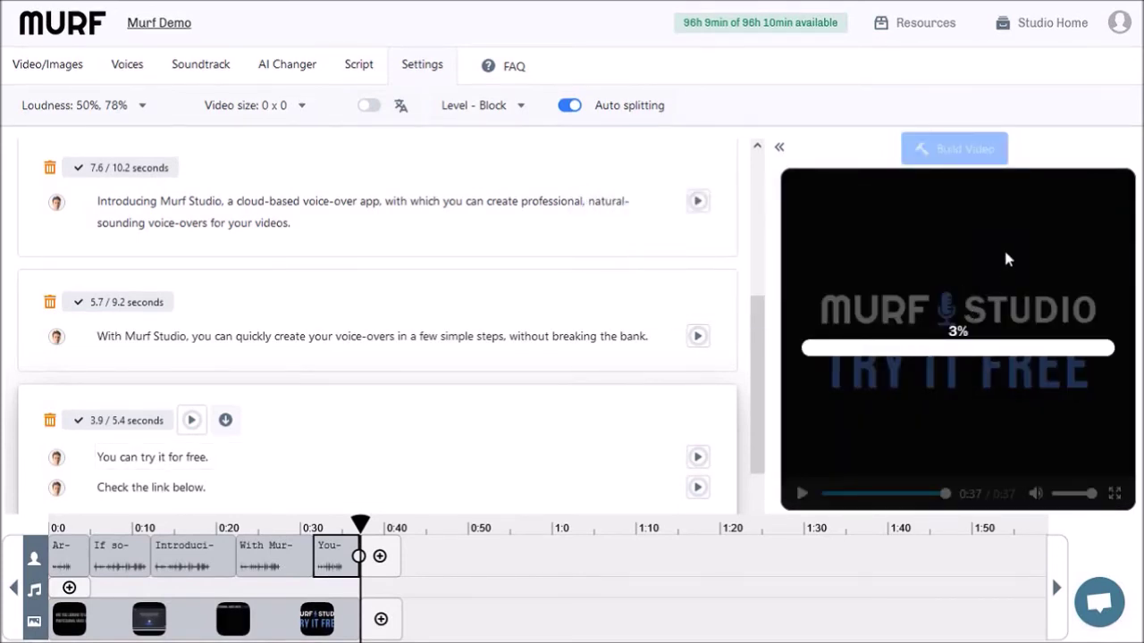